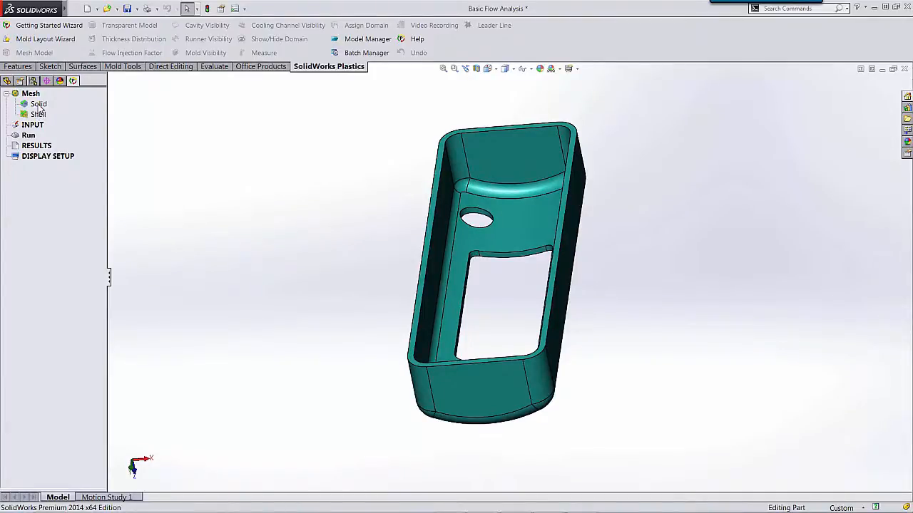
Start a manual shell mesh for the cavity and generate its surface mesh at the default triangle size
right_click(38, 115)
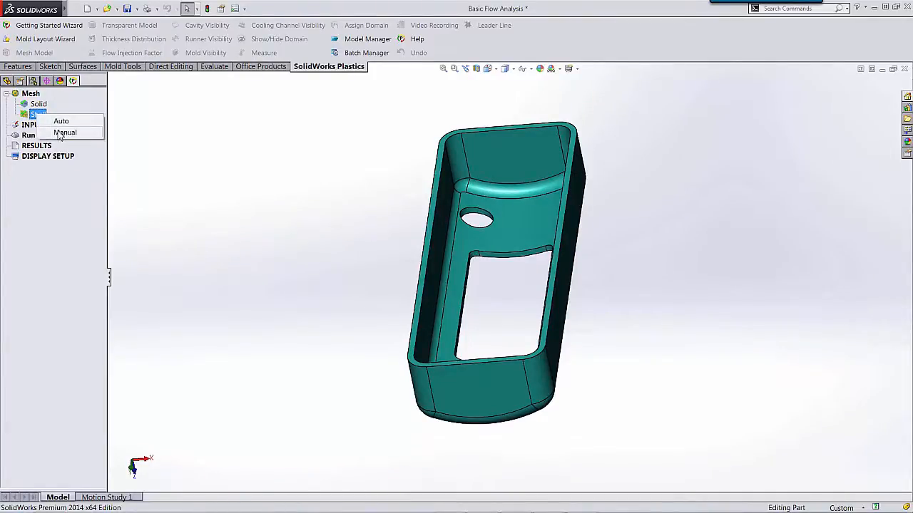
click(61, 133)
click(52, 135)
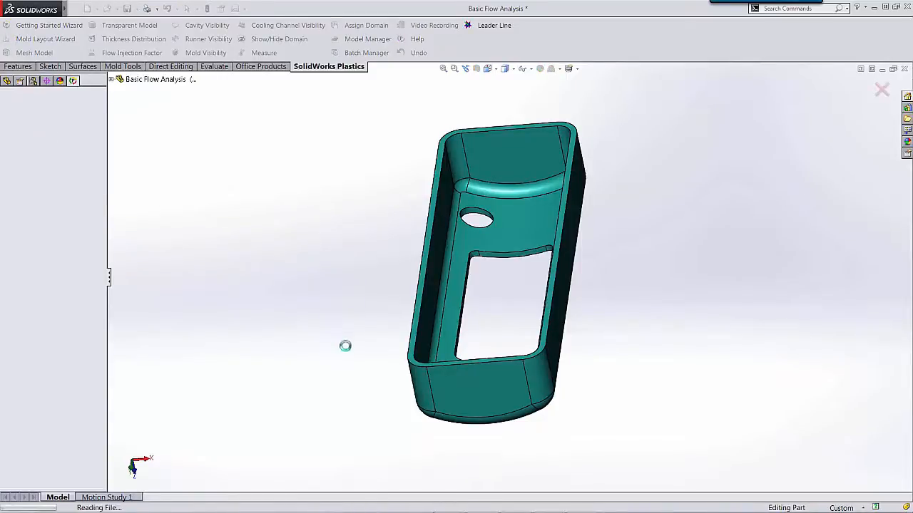
middle_drag(355, 387, 332, 440)
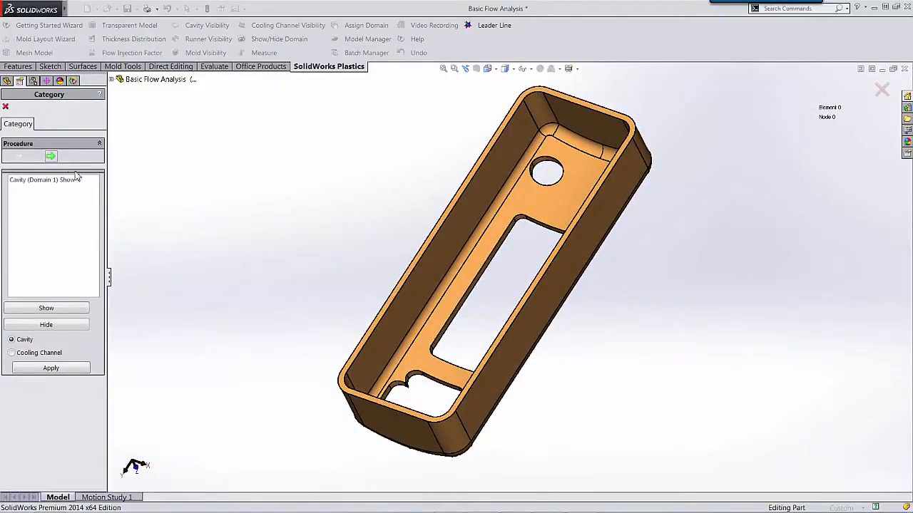
click(50, 156)
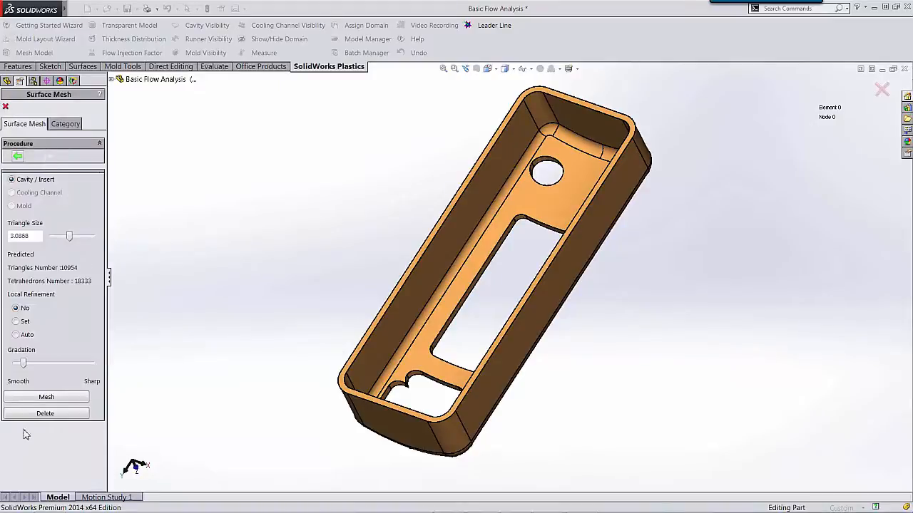
click(42, 397)
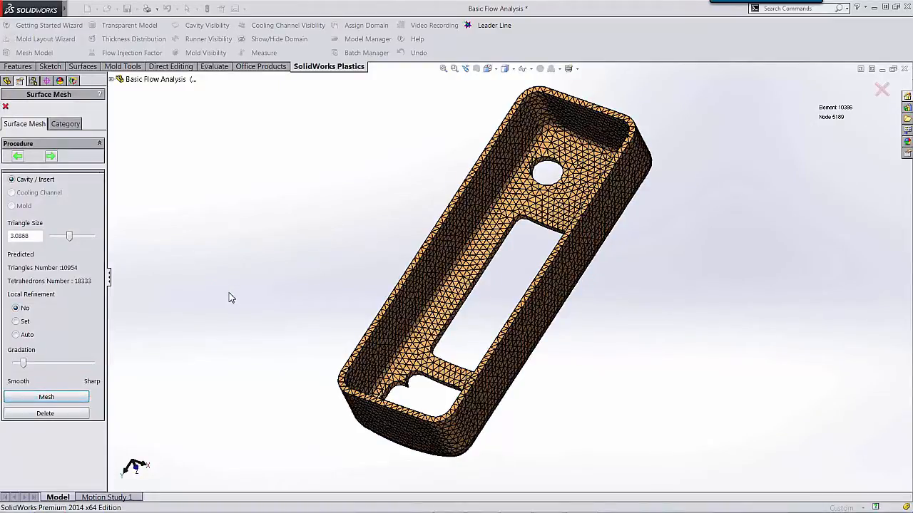
Refine the cavity surface mesh by setting the triangle size to 1.5 and regenerating the mesh
middle_drag(257, 354, 359, 300)
scroll(358, 299, down, 6)
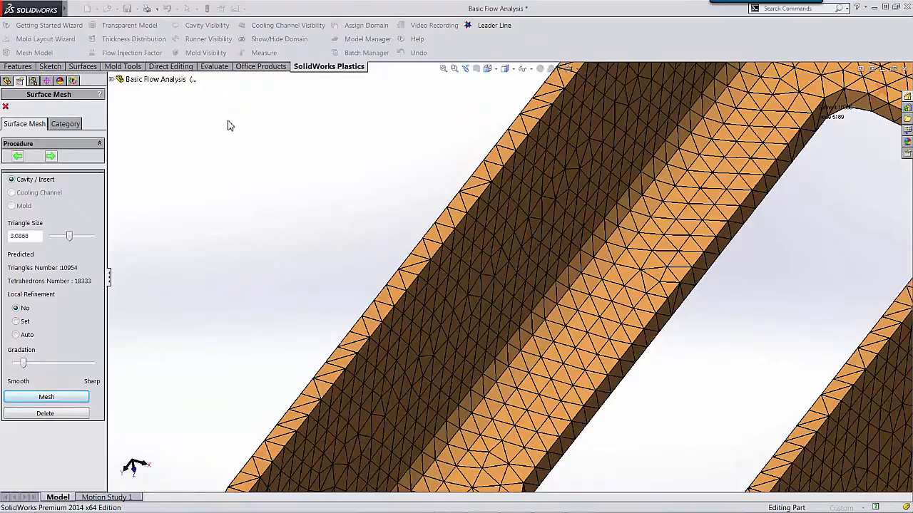
double_click(34, 236)
text(1.5)
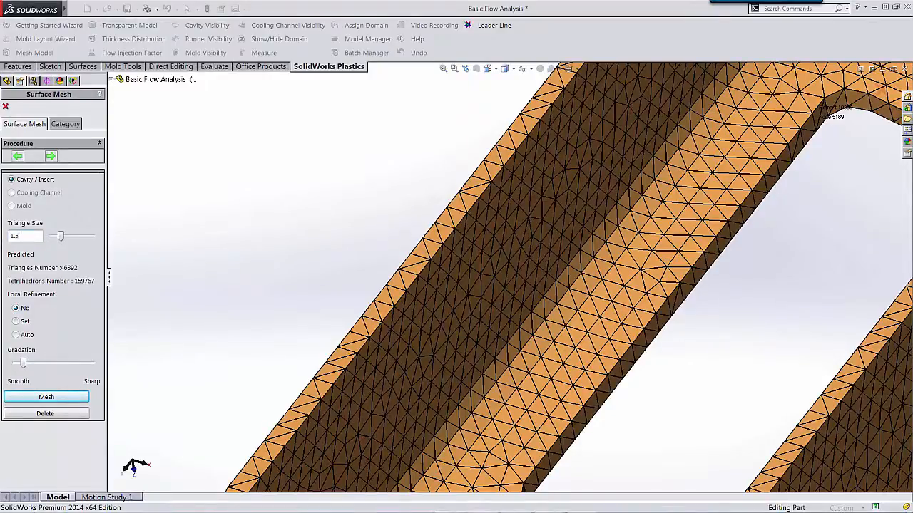
click(57, 399)
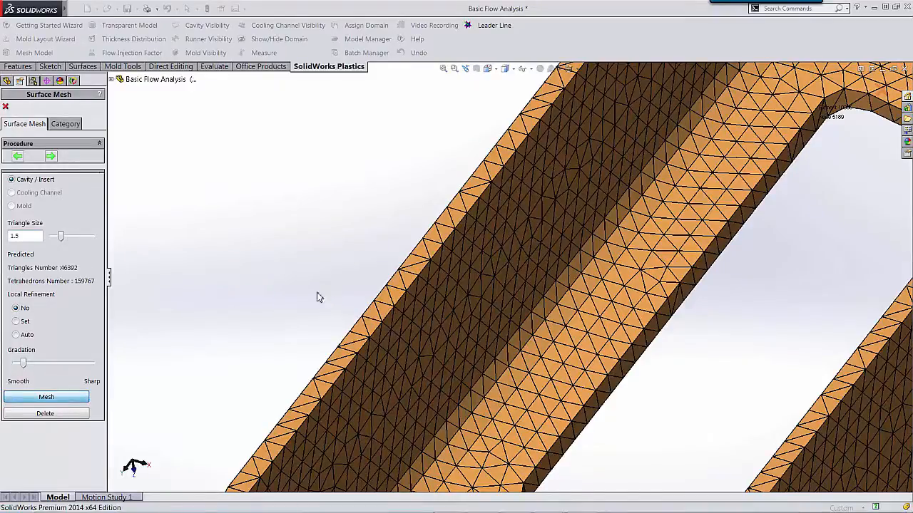
middle_drag(301, 334, 307, 303)
scroll(570, 322, up, 8)
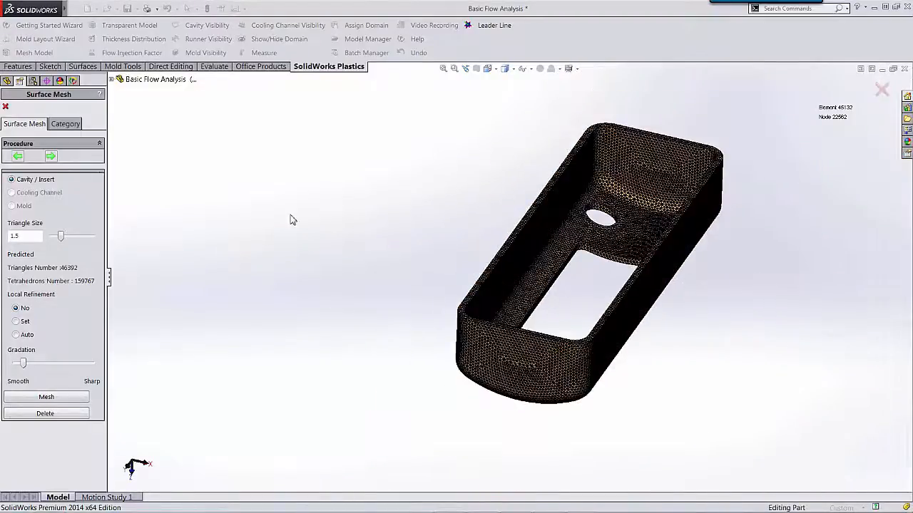
Check the mesh quality summary and accept the finished shell mesh
click(54, 157)
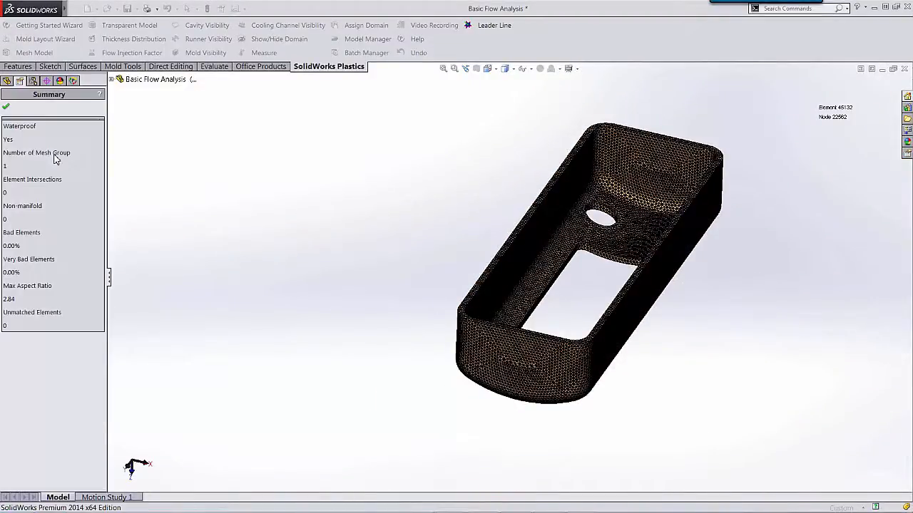
scroll(639, 161, down, 2)
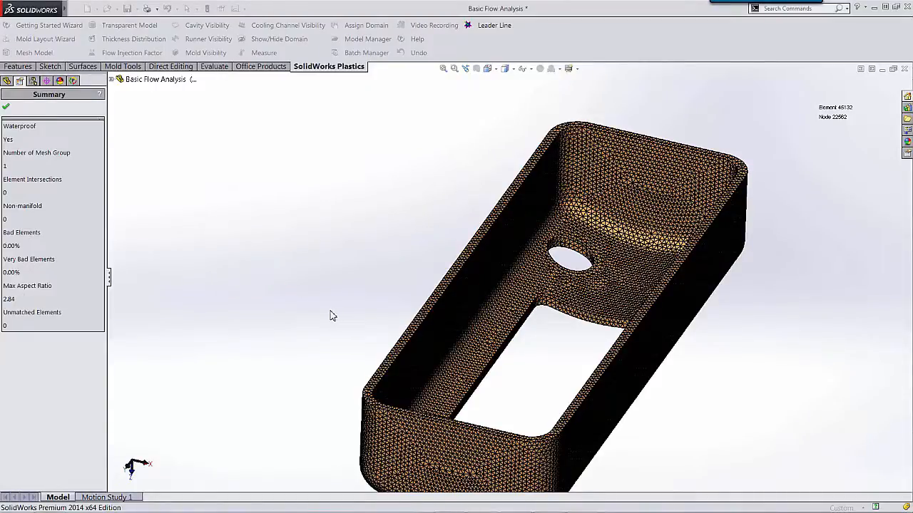
middle_drag(368, 283, 289, 343)
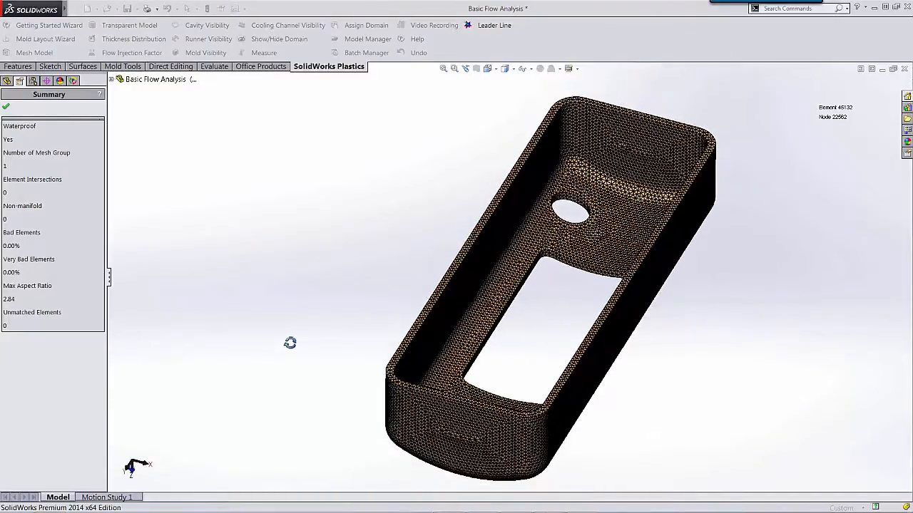
click(6, 106)
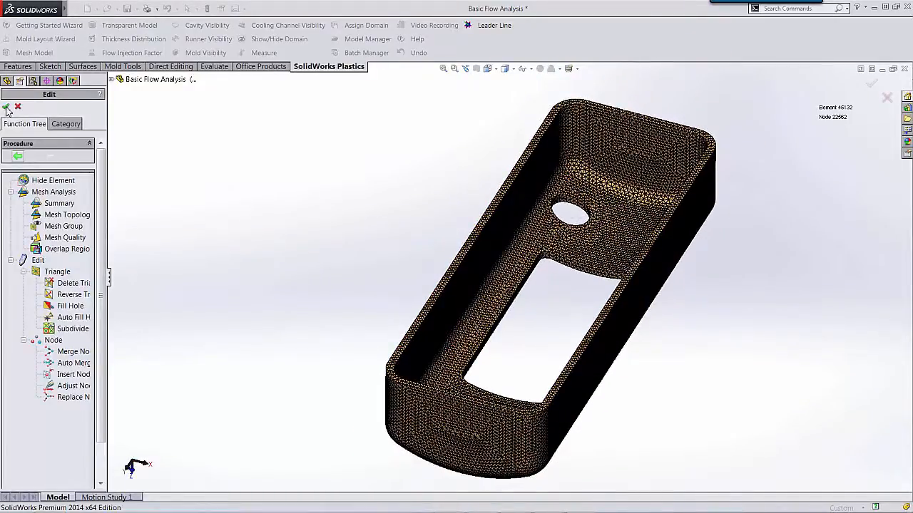
click(7, 108)
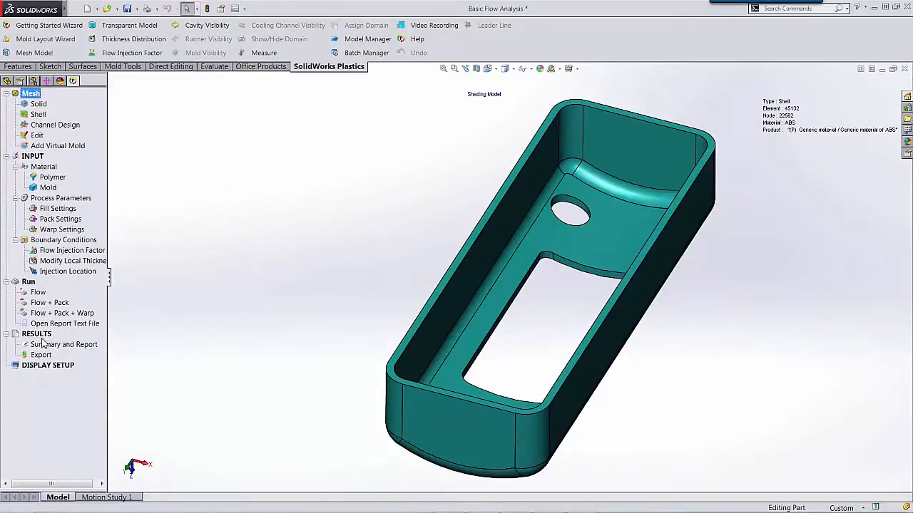
Browse the ABS family in the default polymer databank and accept the generic ABS for the cavity
click(54, 179)
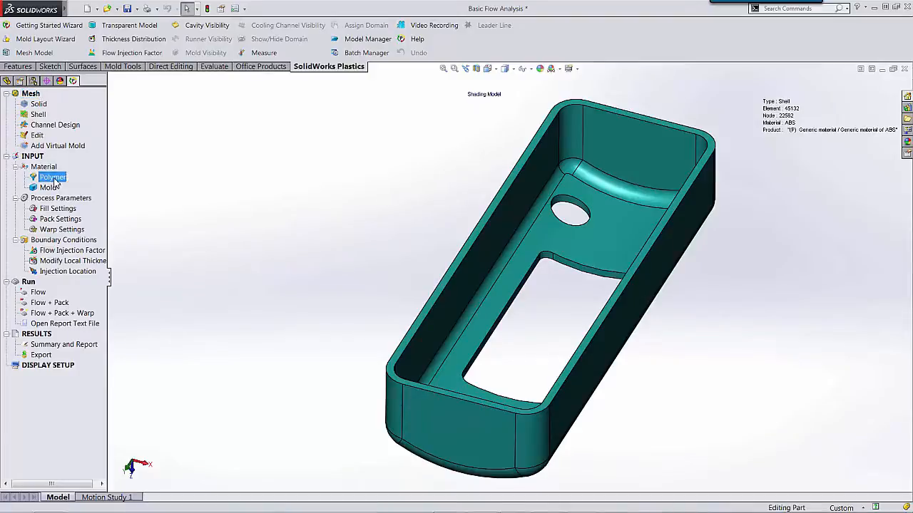
double_click(55, 179)
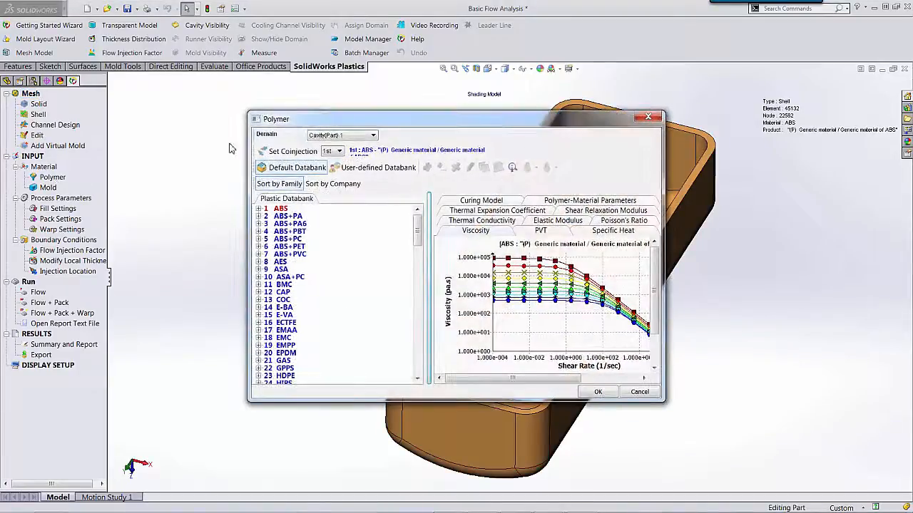
drag(442, 117, 380, 87)
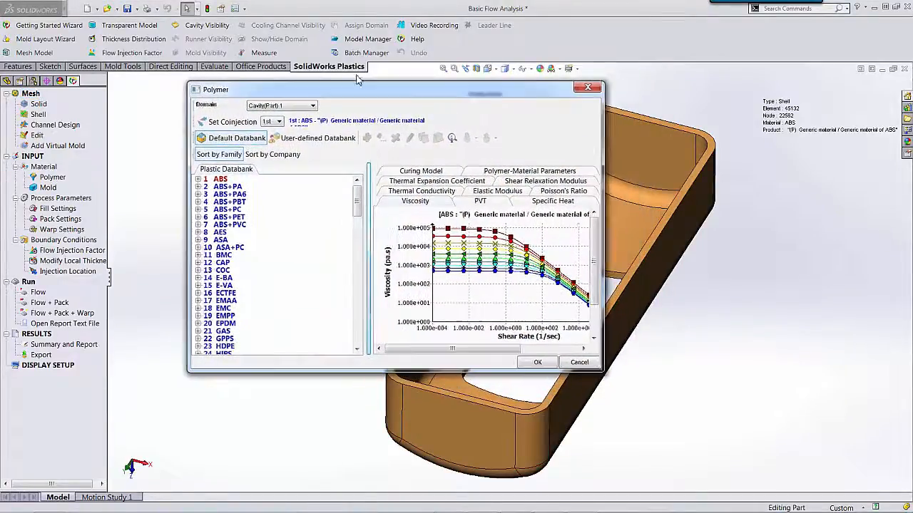
drag(591, 366, 813, 484)
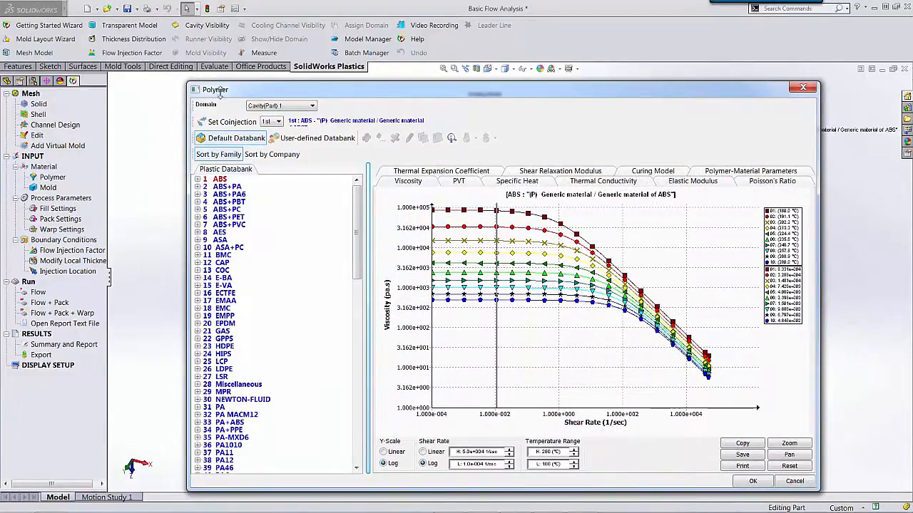
click(197, 179)
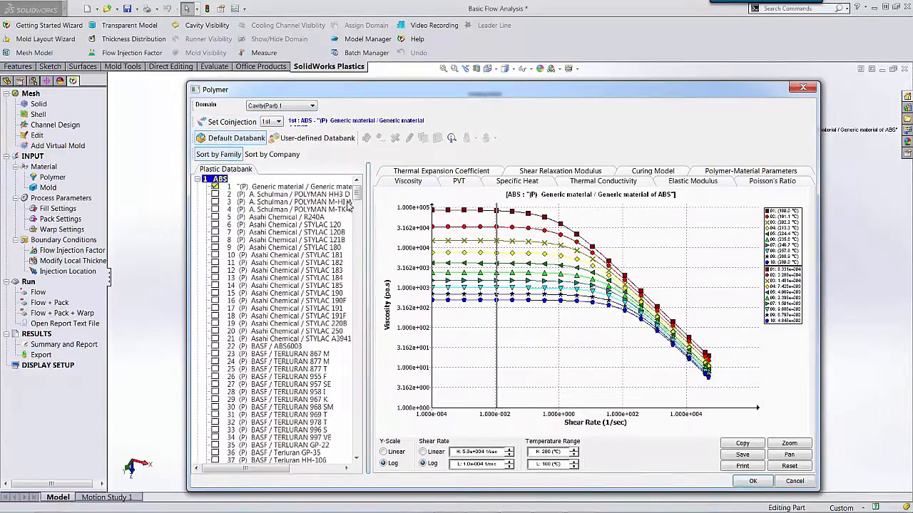
drag(356, 184, 365, 403)
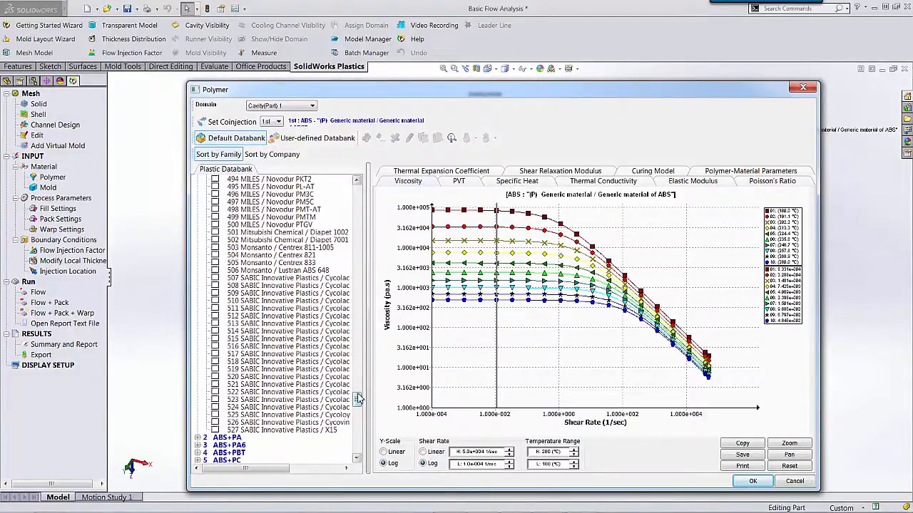
drag(358, 398, 358, 185)
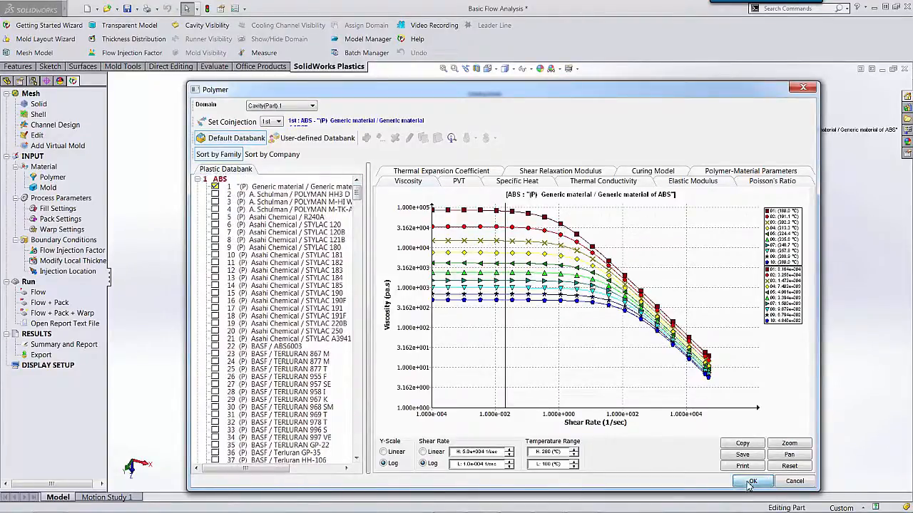
click(751, 482)
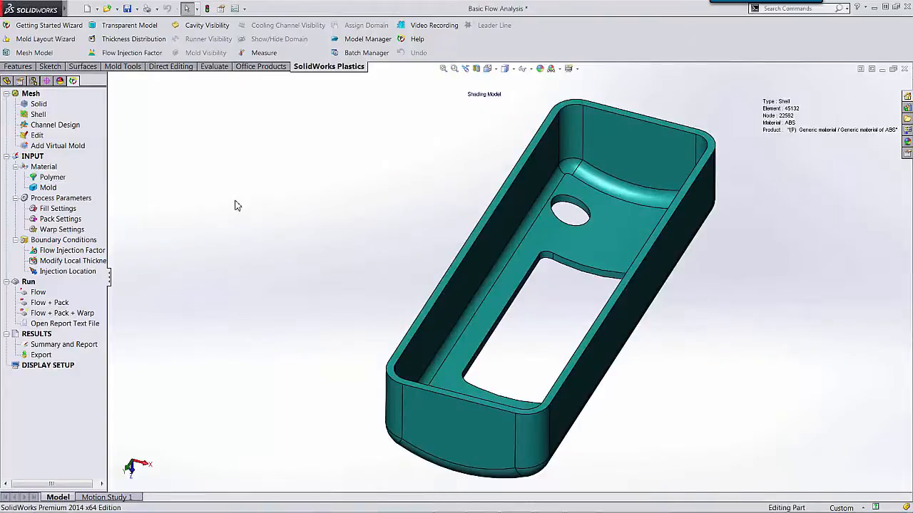
In the fill settings, turn off the automatic filling time, set it to 1.5 sec and accept
double_click(58, 210)
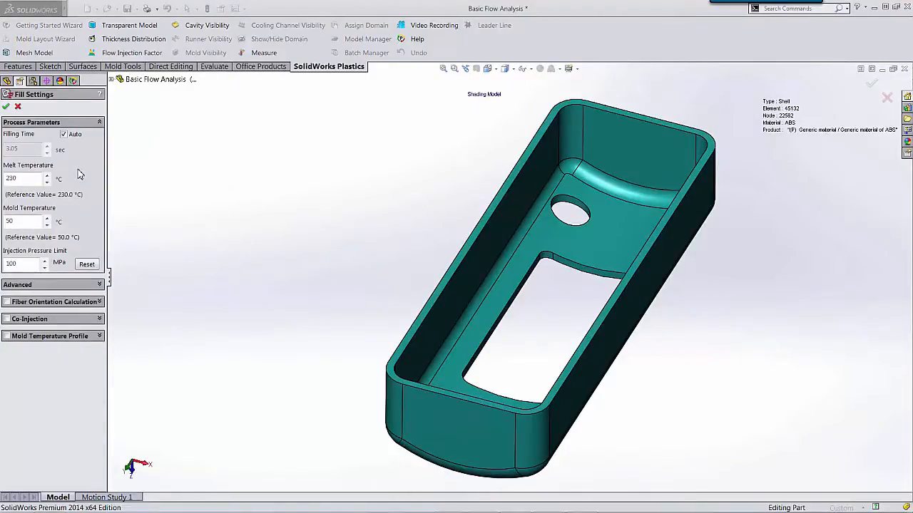
click(64, 135)
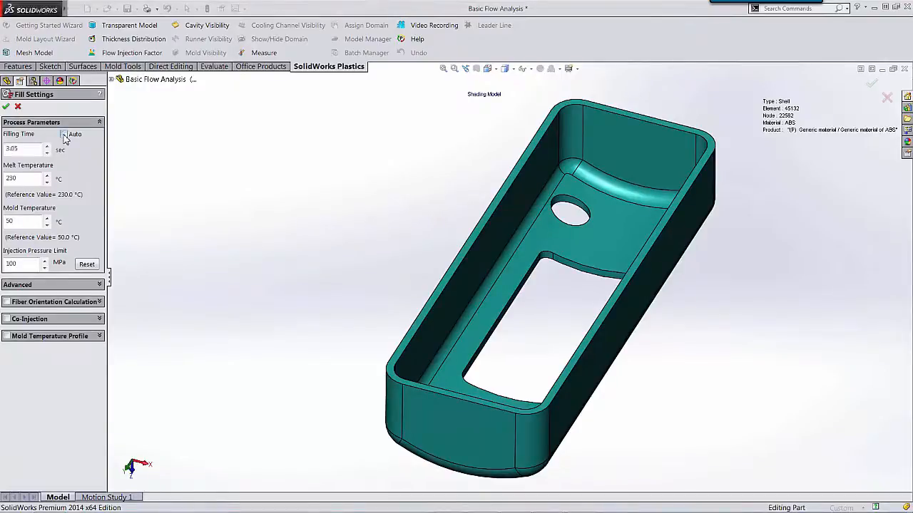
double_click(31, 150)
text(1)
key(Tab)
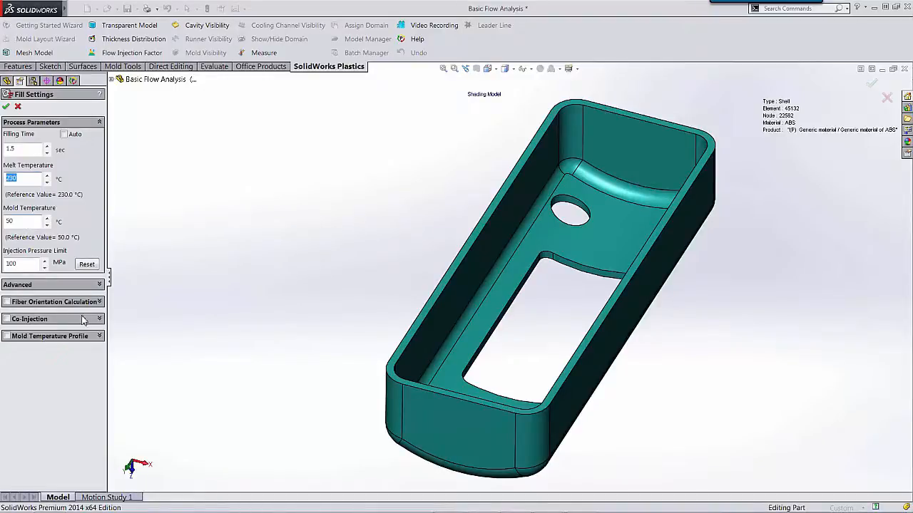
click(21, 263)
click(6, 106)
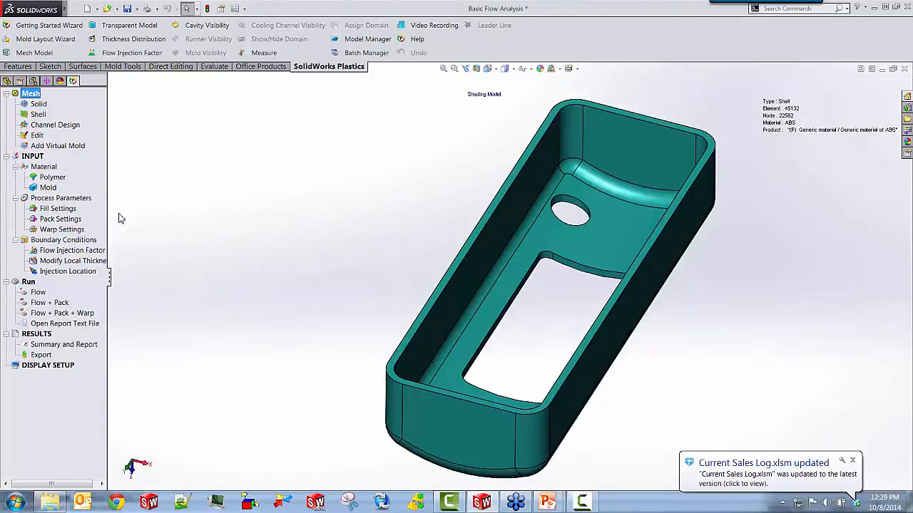
Review and accept the default pack settings and the default warp settings
double_click(59, 222)
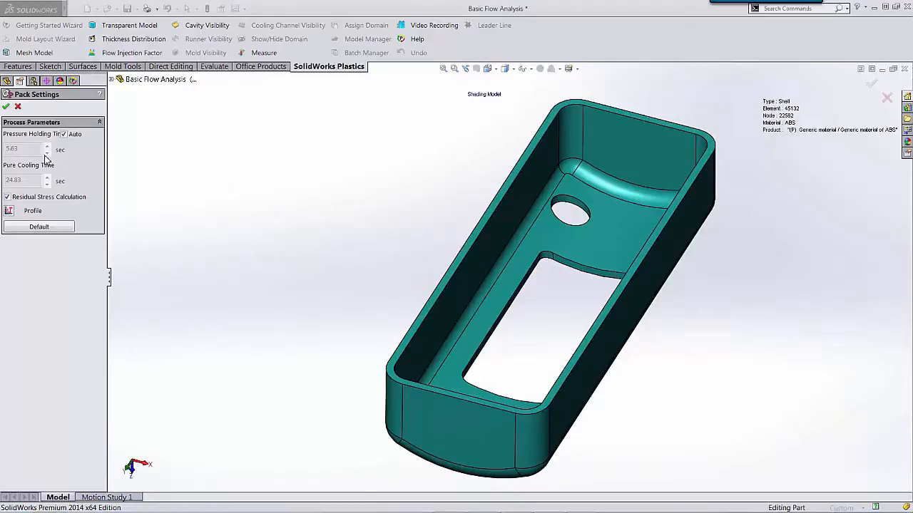
click(5, 107)
double_click(61, 229)
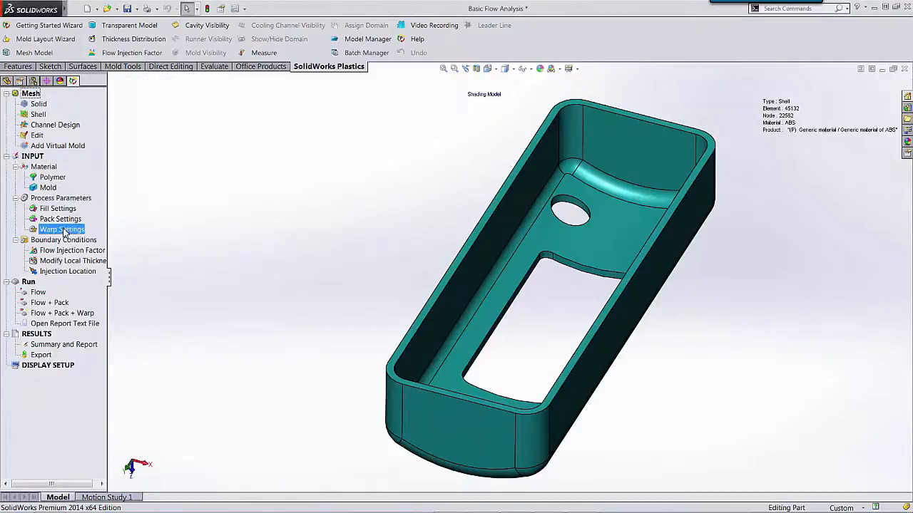
double_click(26, 148)
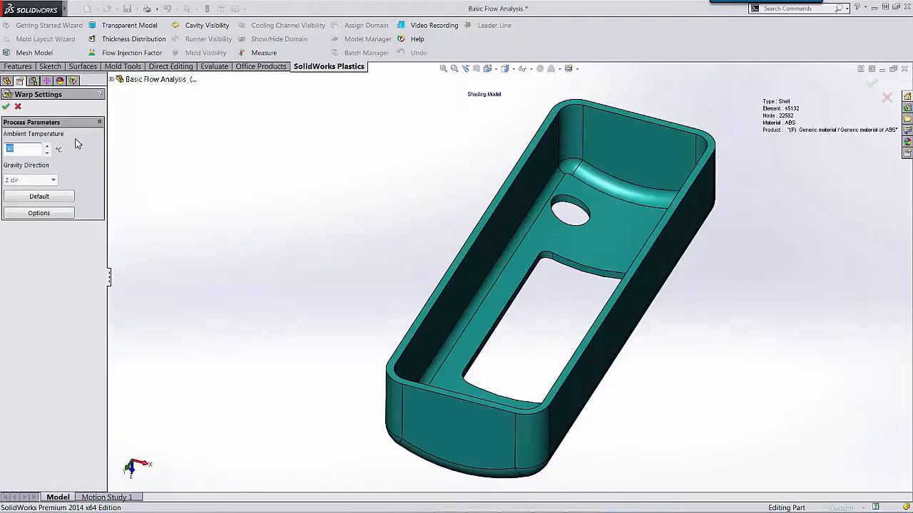
click(5, 107)
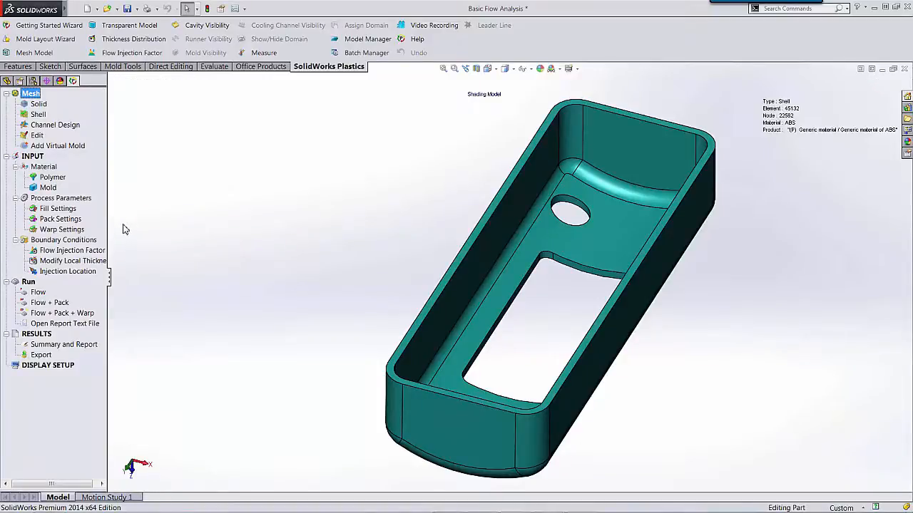
Add an injection location on the top rim, mid-length of the near short end wall, at about X -0.74, Y 185, and accept it
double_click(67, 272)
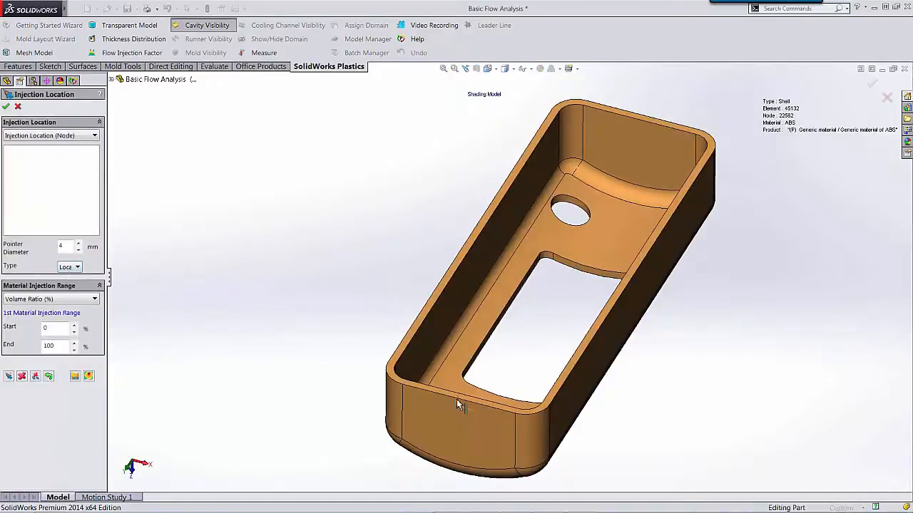
click(455, 398)
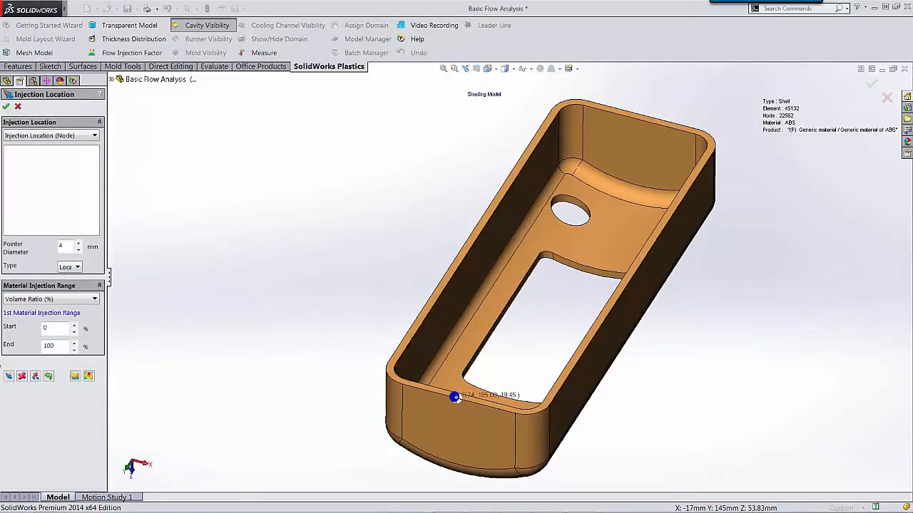
click(8, 376)
middle_drag(298, 423, 350, 413)
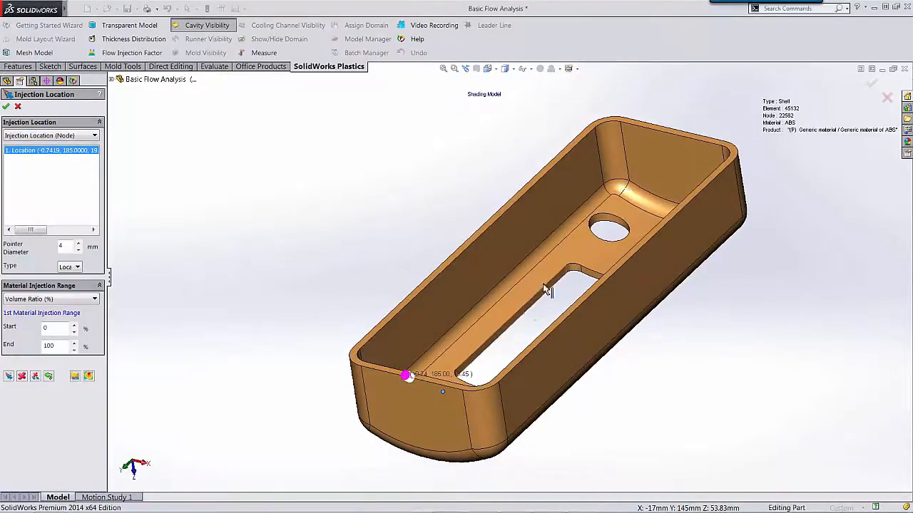
click(6, 107)
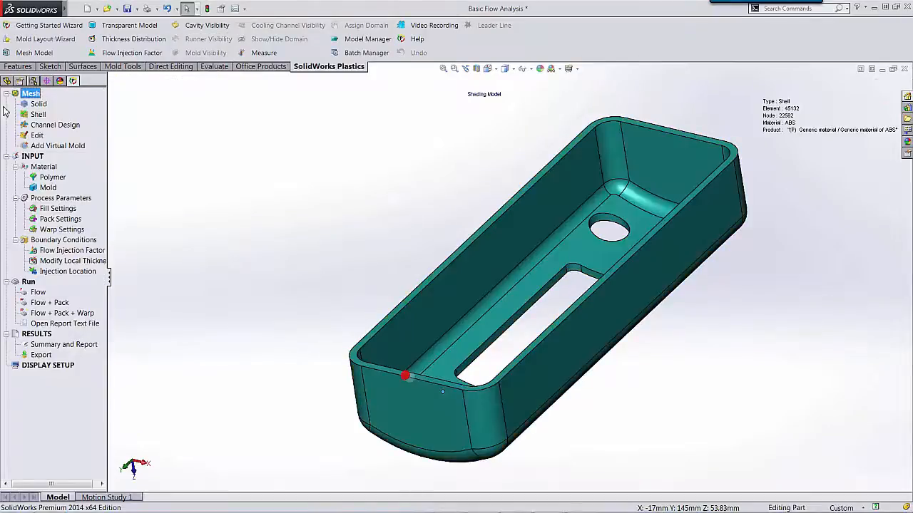
Activate the 100C configuration and reload its SolidWorks Plastics project
click(33, 80)
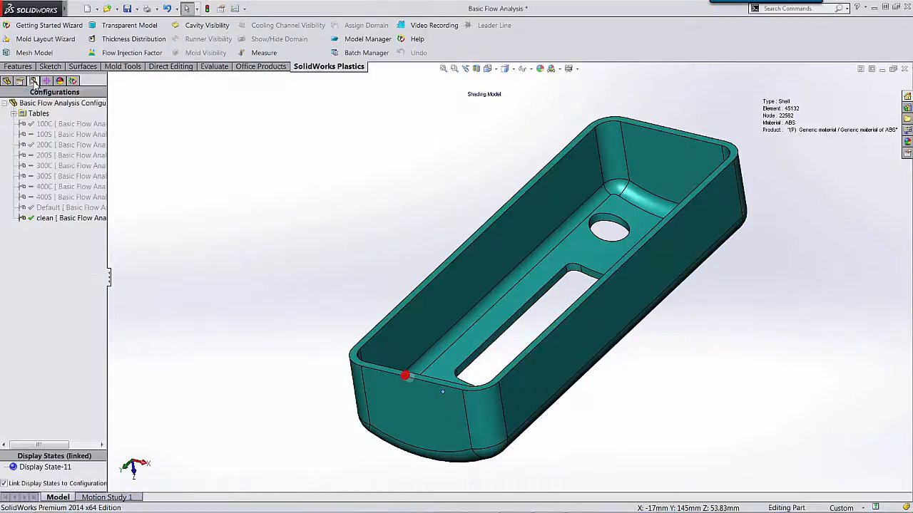
double_click(64, 123)
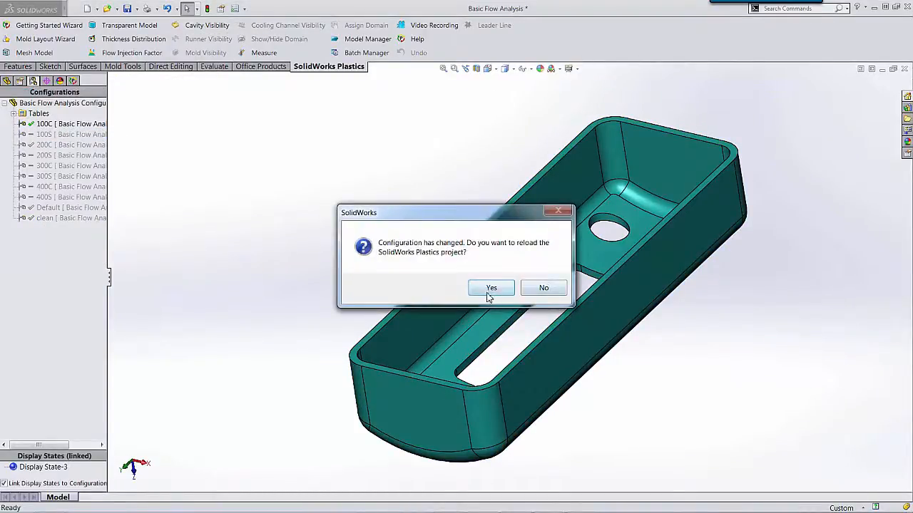
click(490, 289)
click(482, 249)
click(465, 260)
click(459, 277)
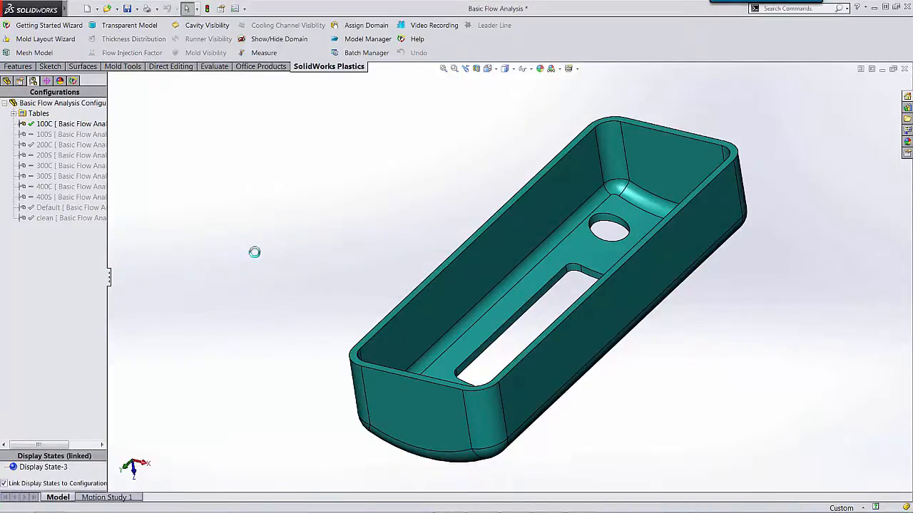
Open the flow results with the Fill Time plot, read the Results Adviser's assessment and guidance, and close the adviser
click(73, 82)
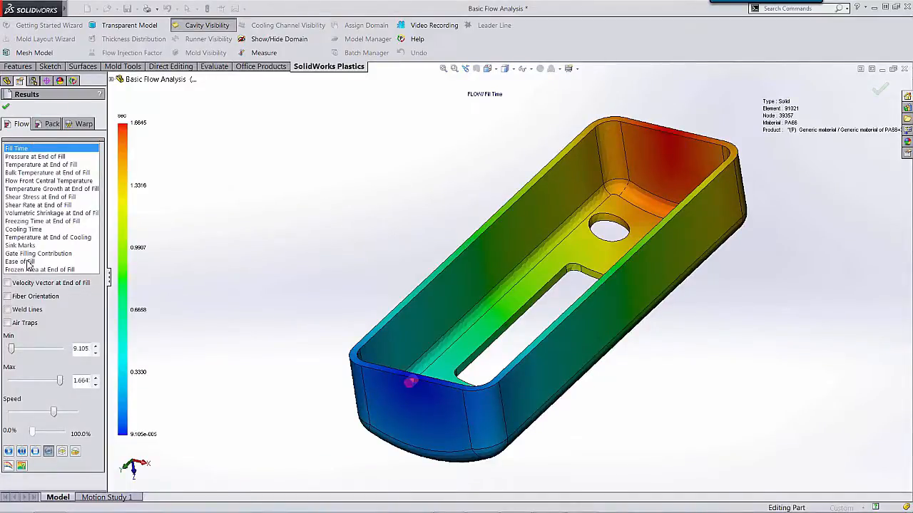
click(21, 467)
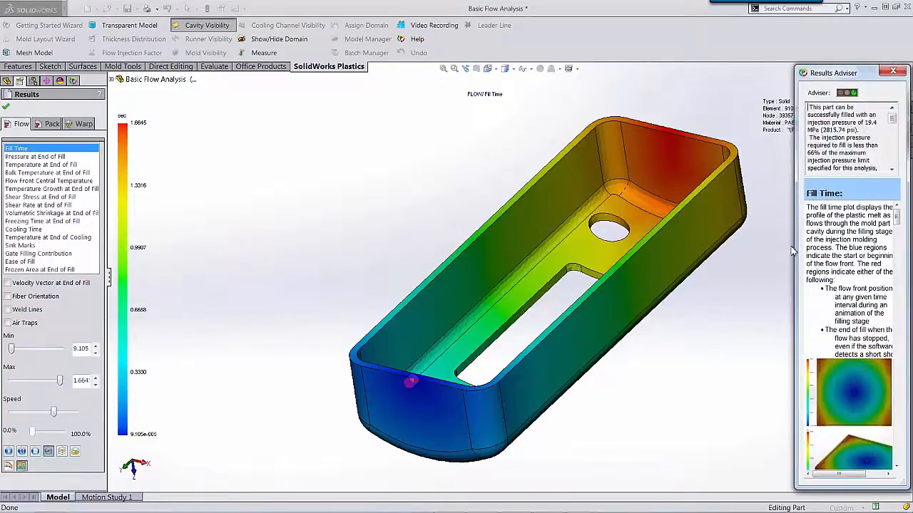
mouse_move(888, 191)
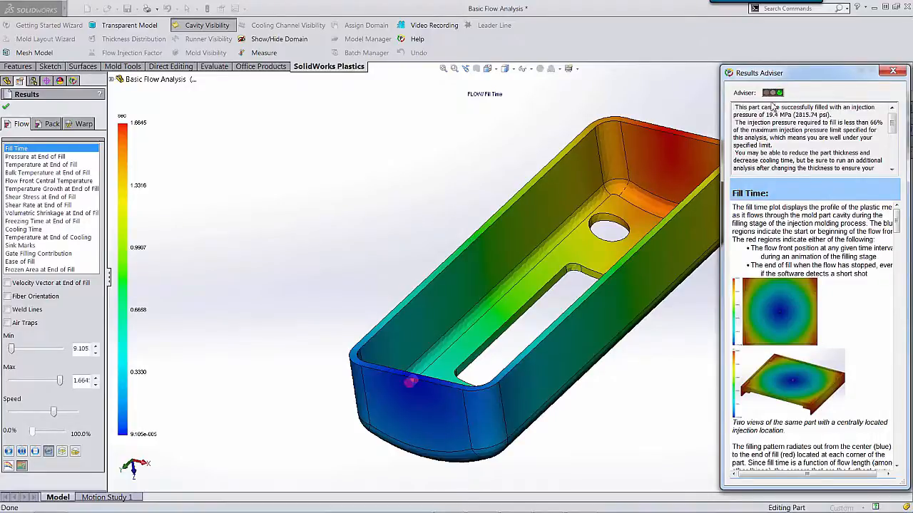
drag(766, 114, 791, 115)
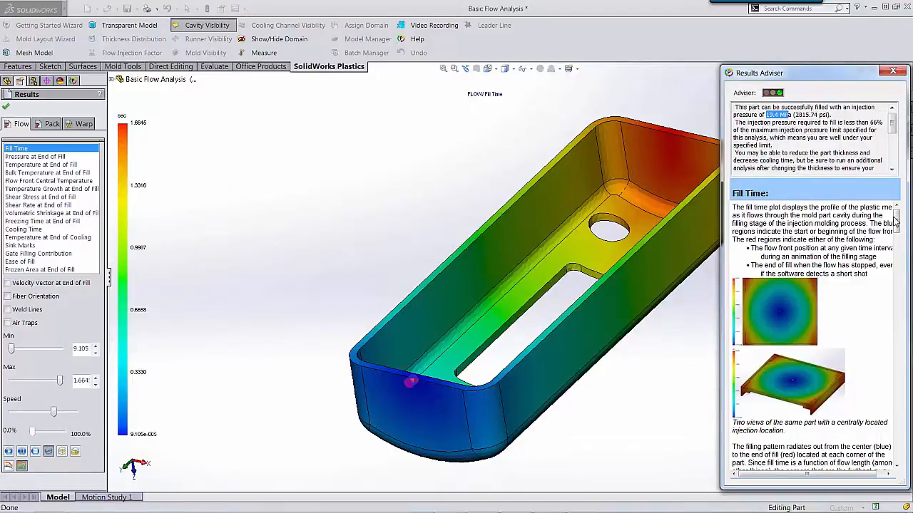
drag(897, 222, 896, 446)
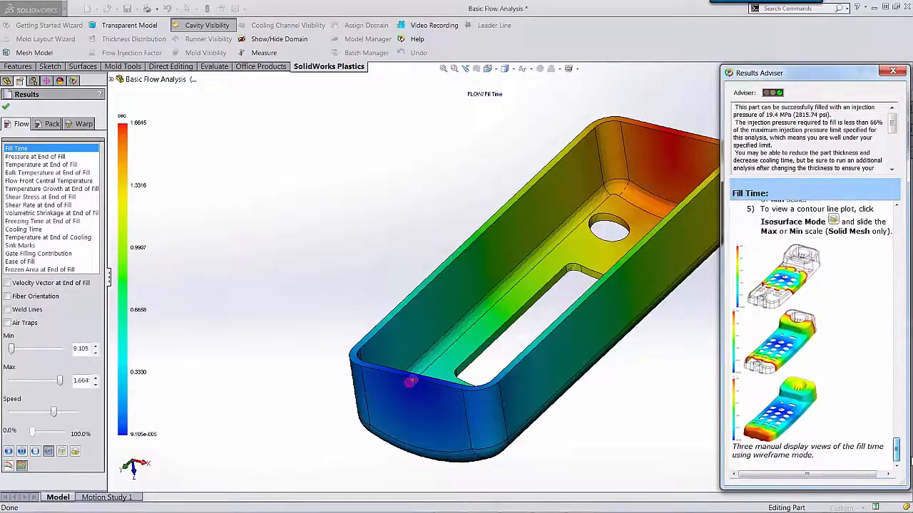
click(893, 73)
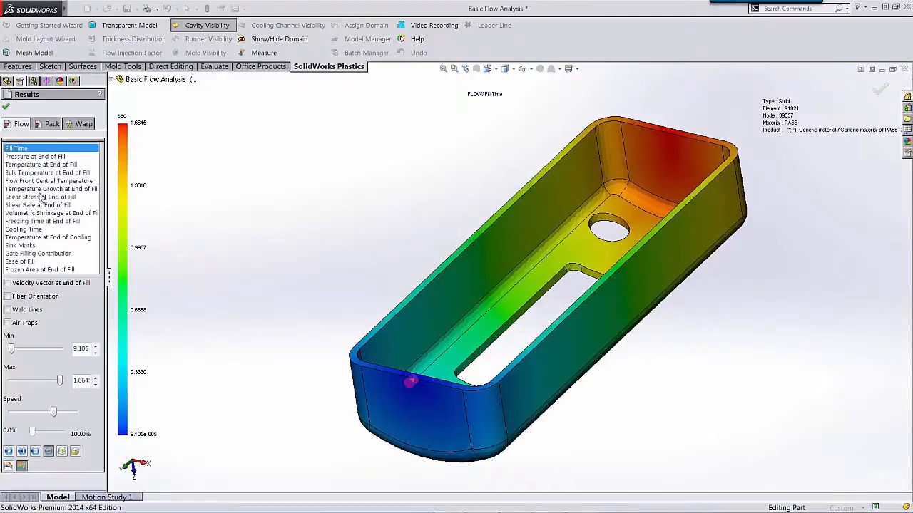
Review the flow plots for temperature at end of cooling and ease of fill, and the pack plots for shear stress and residual stress
click(27, 237)
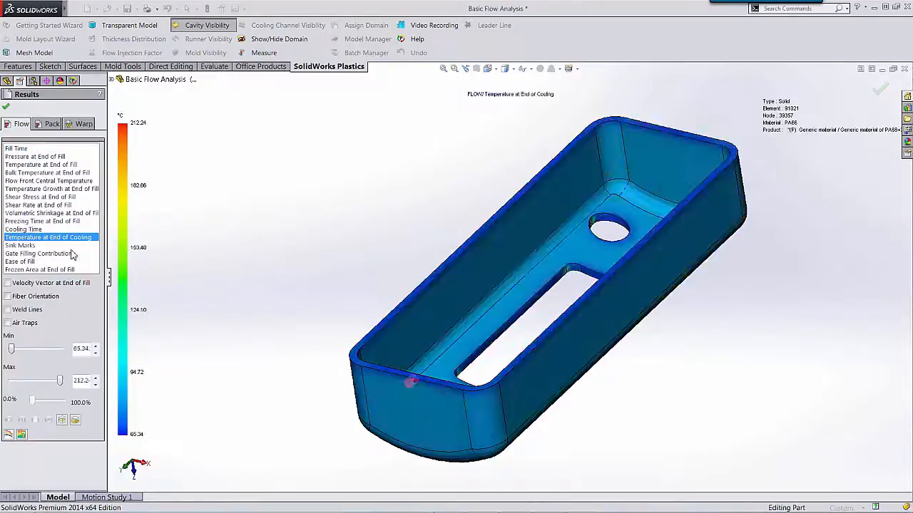
click(20, 262)
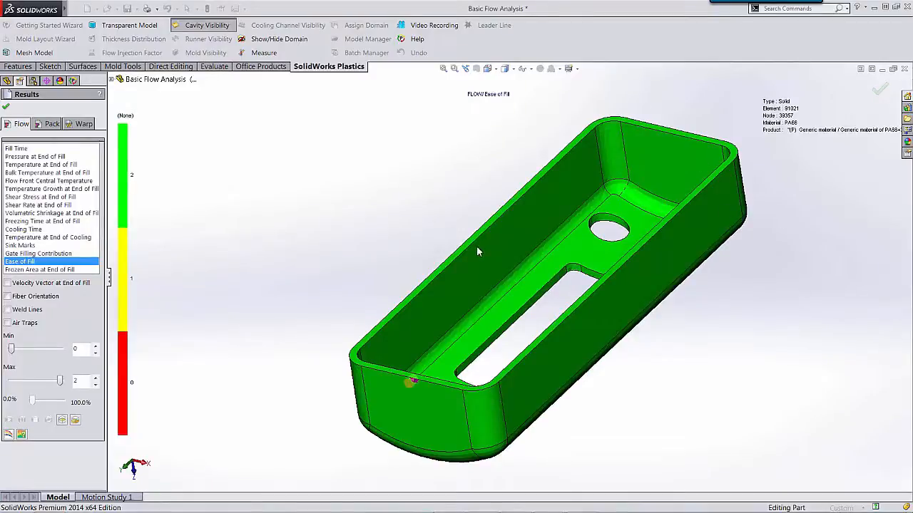
click(50, 124)
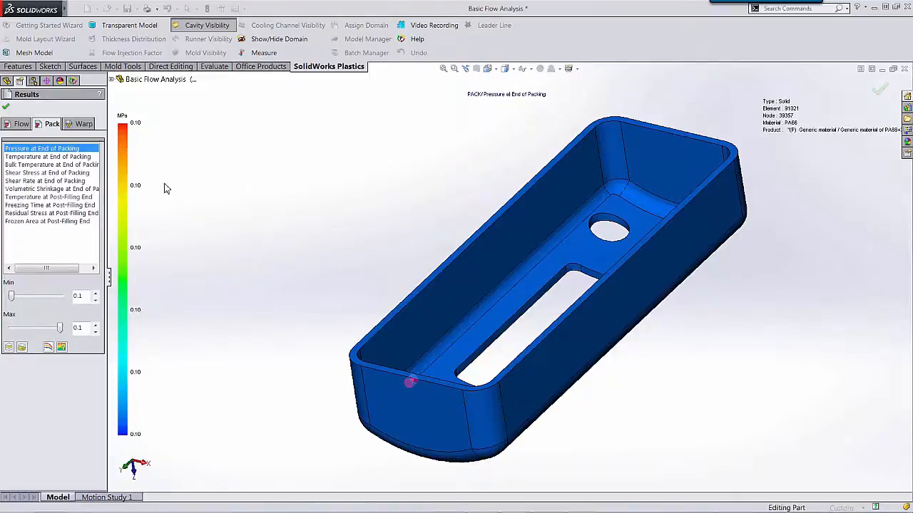
click(54, 172)
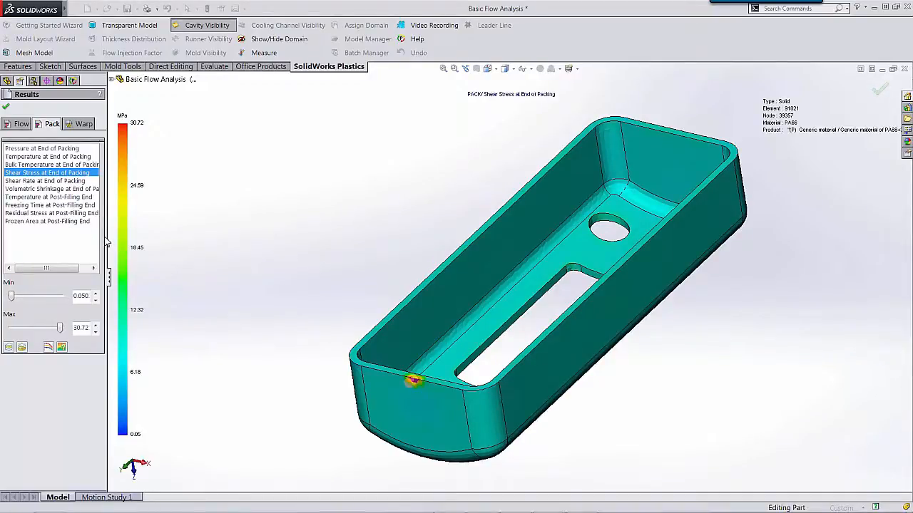
click(62, 213)
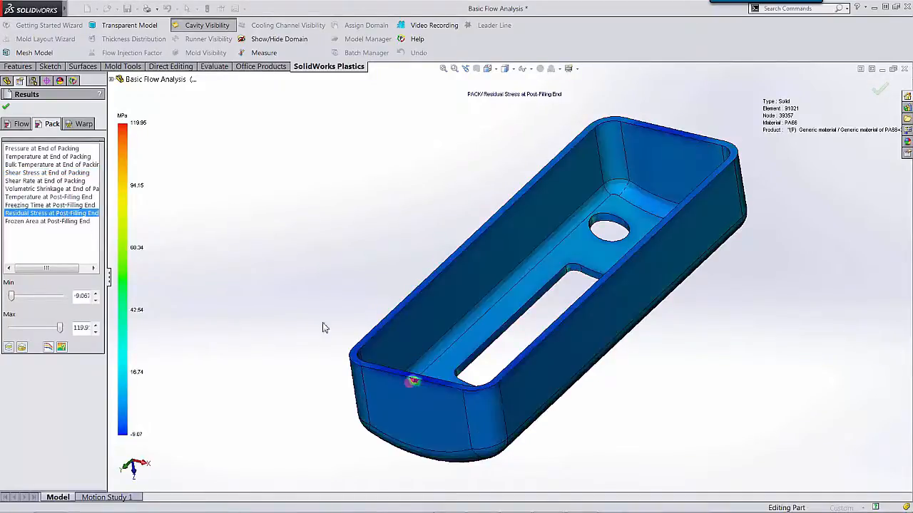
middle_drag(324, 236, 335, 261)
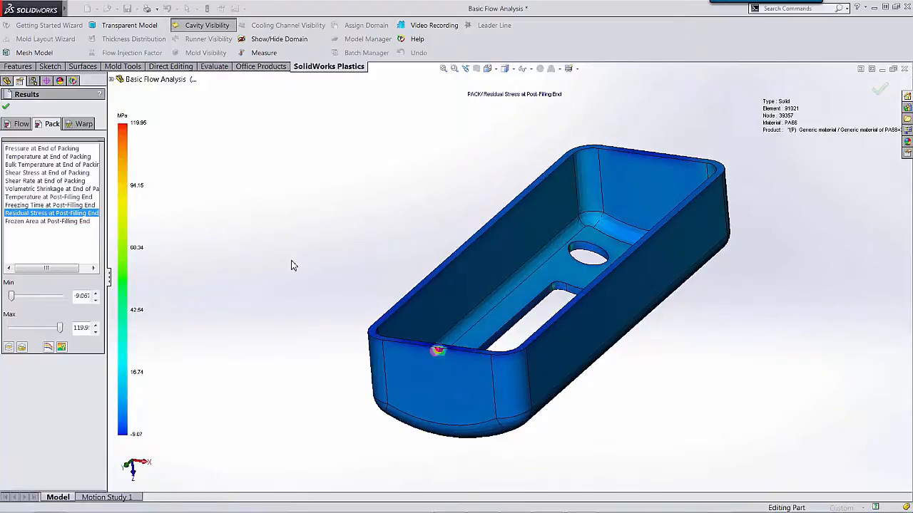
Show the warp total displacement plot at deformed scale 1 and examine the housing's rim corner against the undeformed outline
click(83, 126)
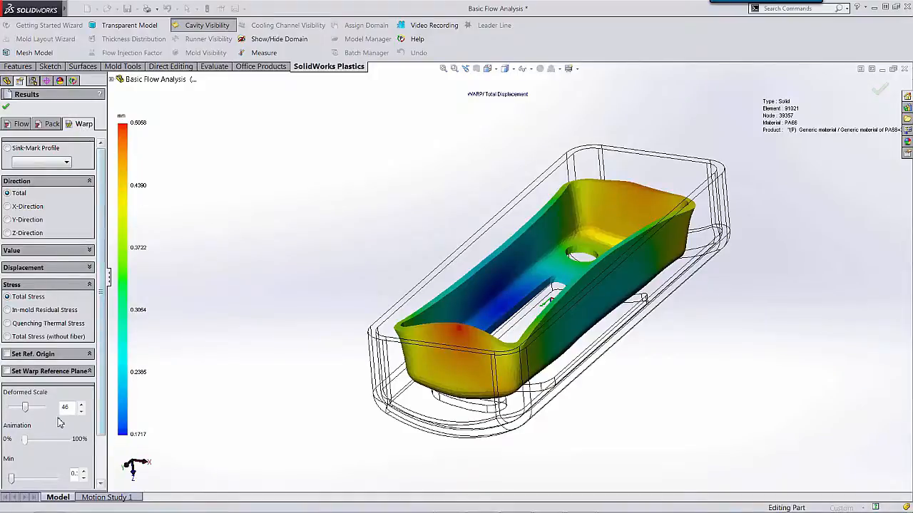
text(1)
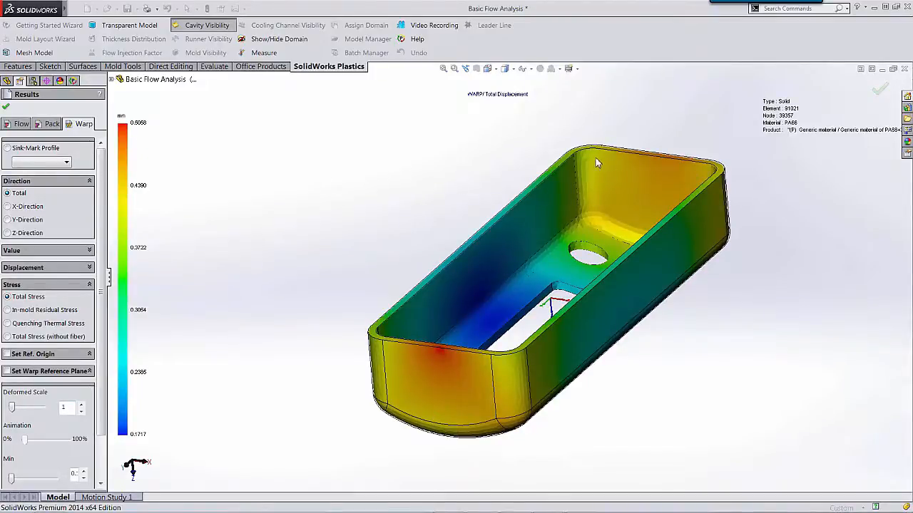
scroll(720, 178, down, 8)
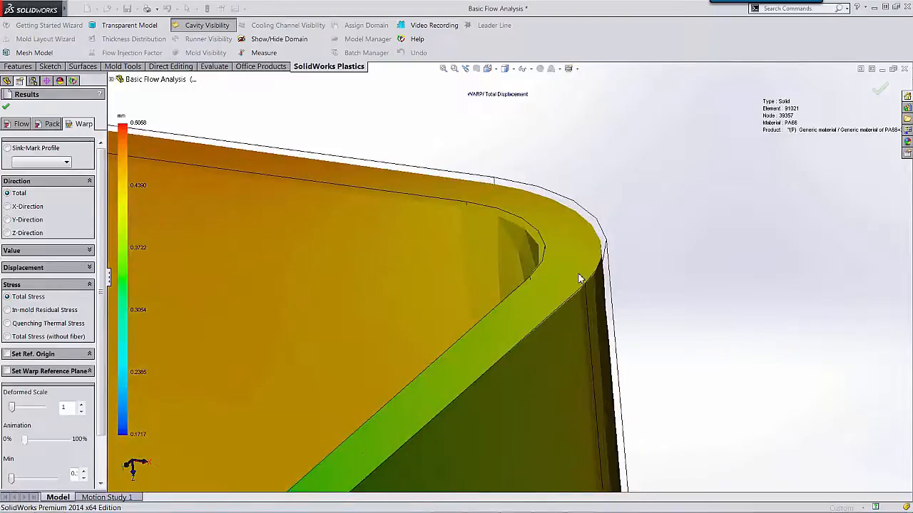
middle_drag(579, 271, 593, 253)
scroll(640, 317, up, 8)
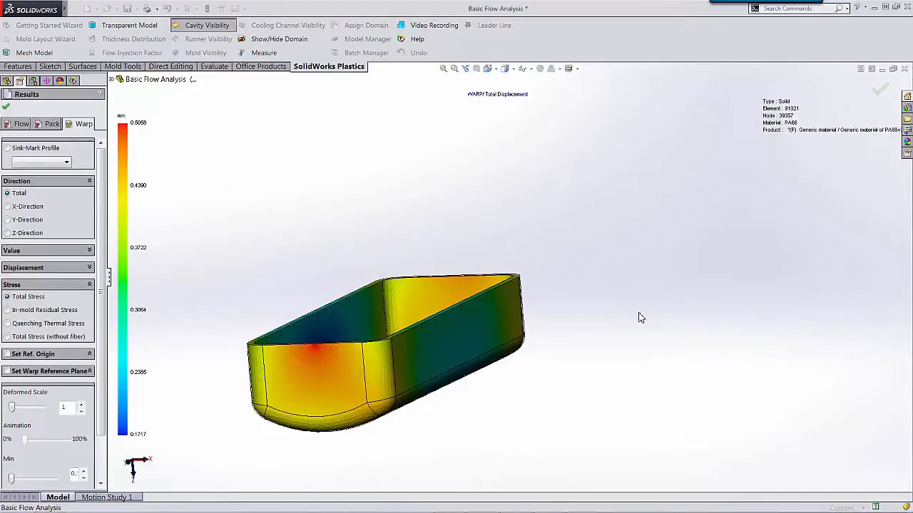
middle_drag(518, 378, 544, 374)
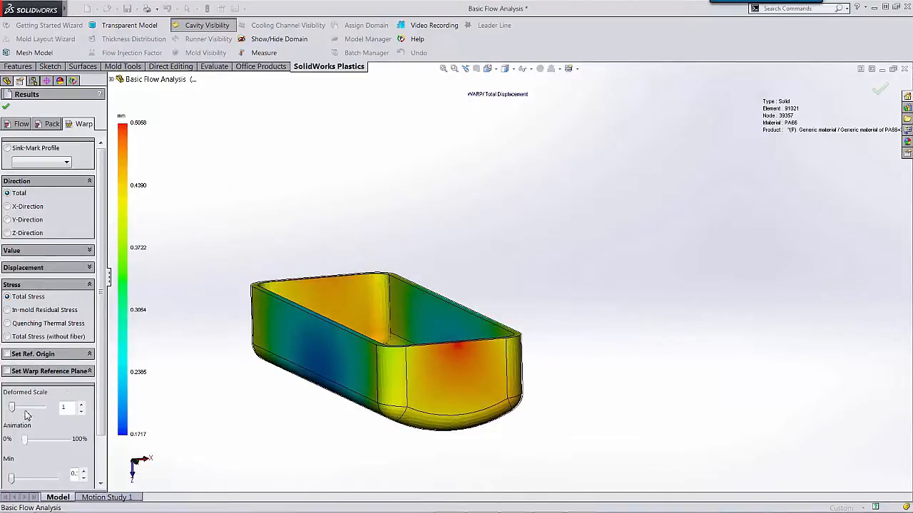
Set the warp plot's deformed scale to 20, examine the exaggerated distortion of the walls and openings, and close the results
drag(73, 407, 59, 405)
text(20)
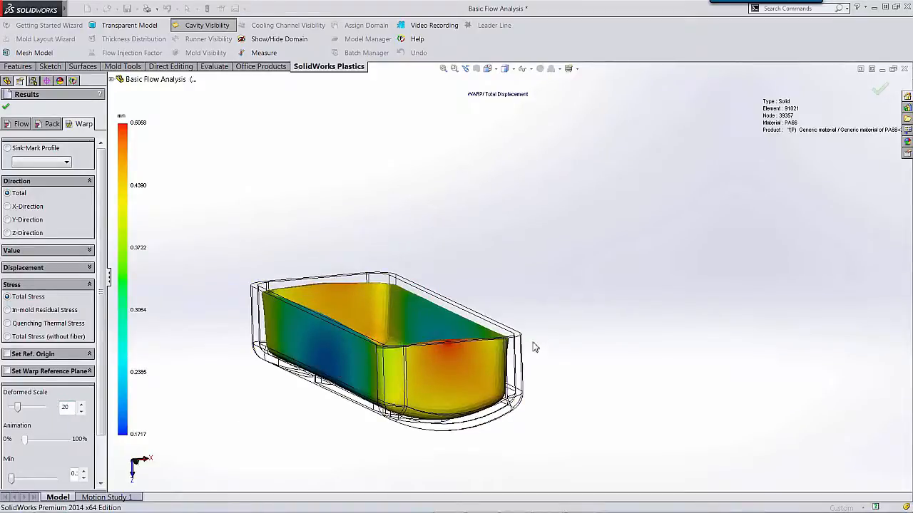
middle_drag(565, 349, 526, 416)
scroll(497, 285, down, 4)
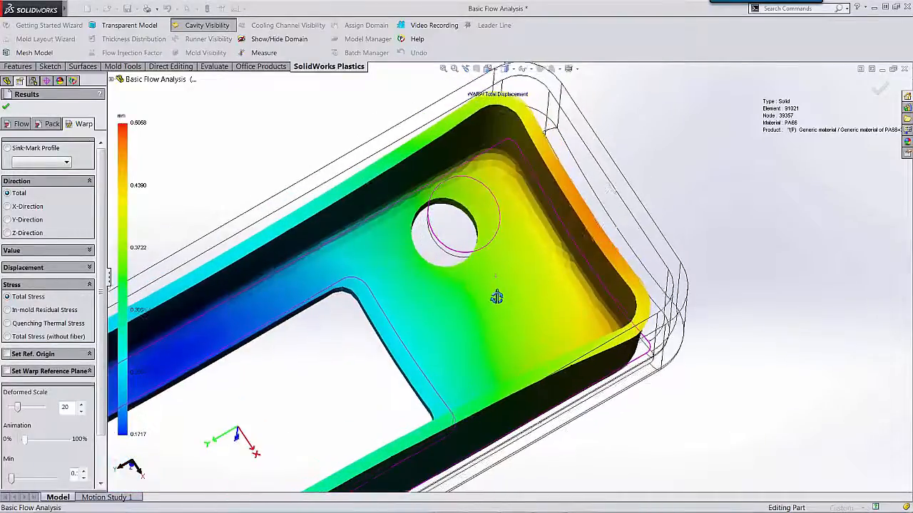
scroll(489, 324, up, 10)
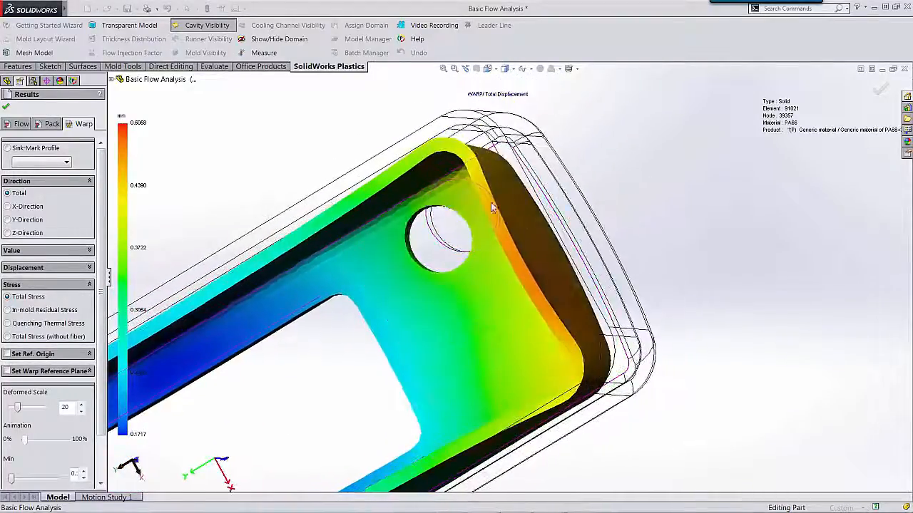
middle_drag(536, 370, 406, 400)
scroll(397, 283, down, 5)
middle_drag(405, 324, 202, 322)
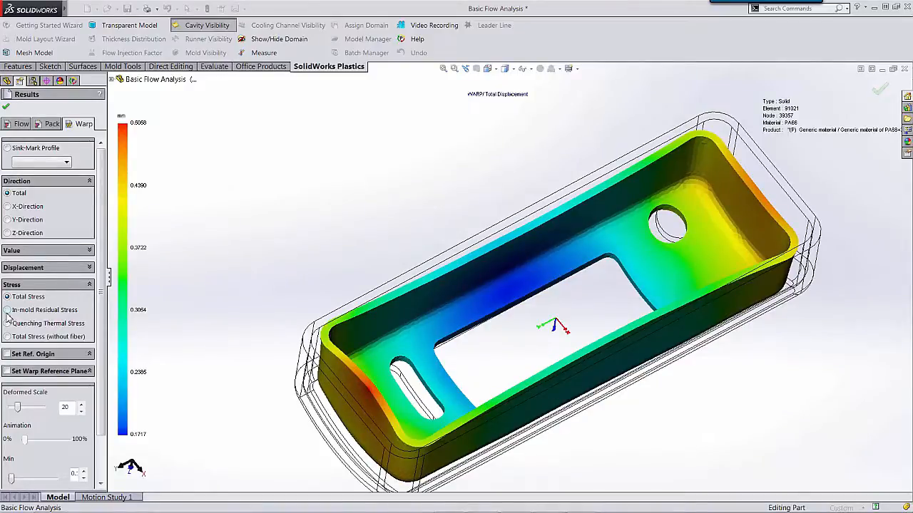
scroll(102, 306, down, 2)
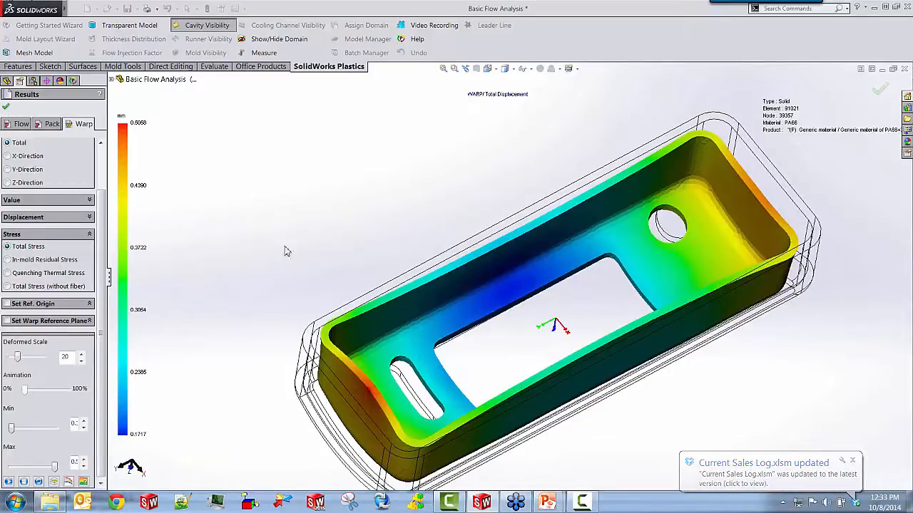
scroll(212, 230, up, 1)
click(6, 107)
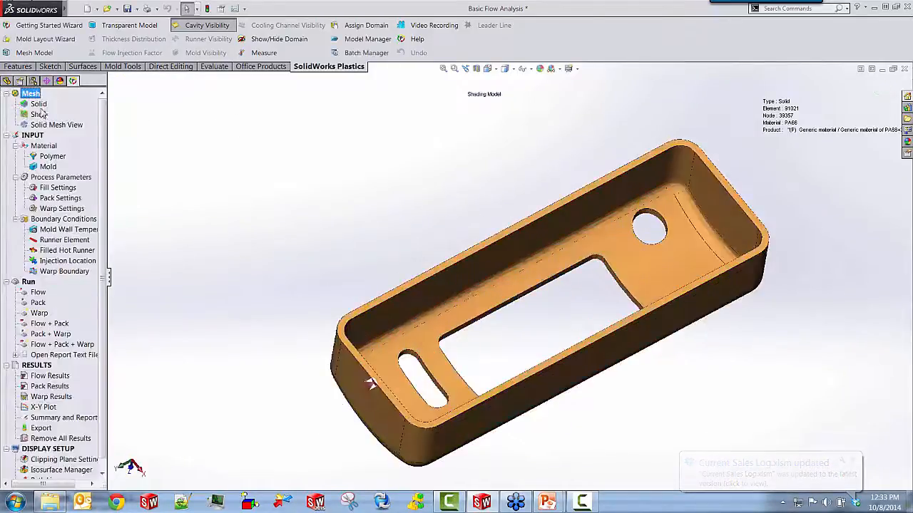
mouse_move(267, 295)
middle_down()
mouse_move(255, 222)
mouse_move(276, 248)
mouse_move(259, 281)
middle_up()
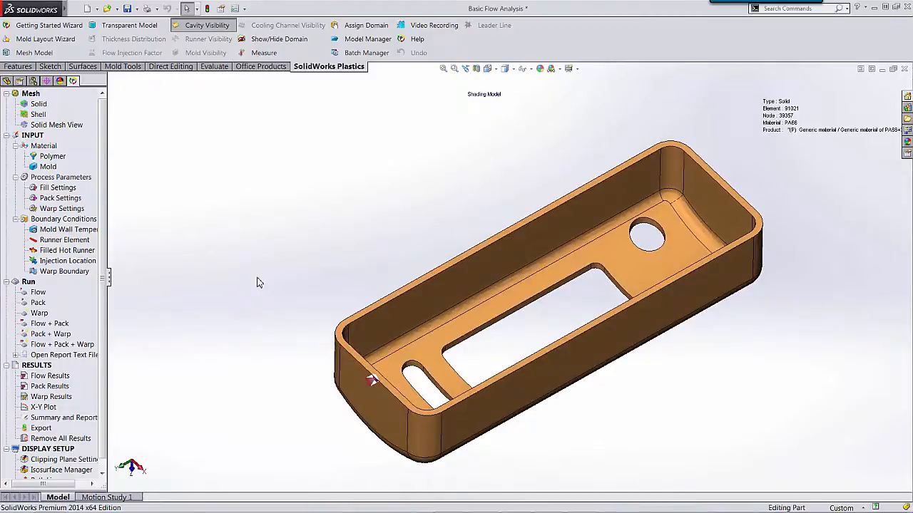